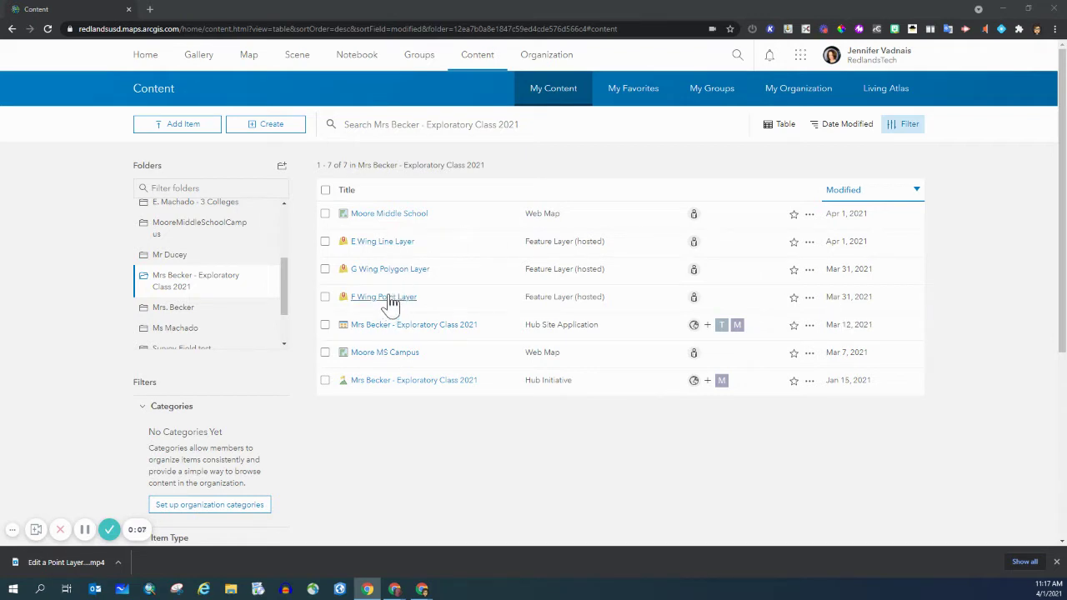
- Open the Moore Middle School web map's item page from the class content folder
left_click(414, 218)
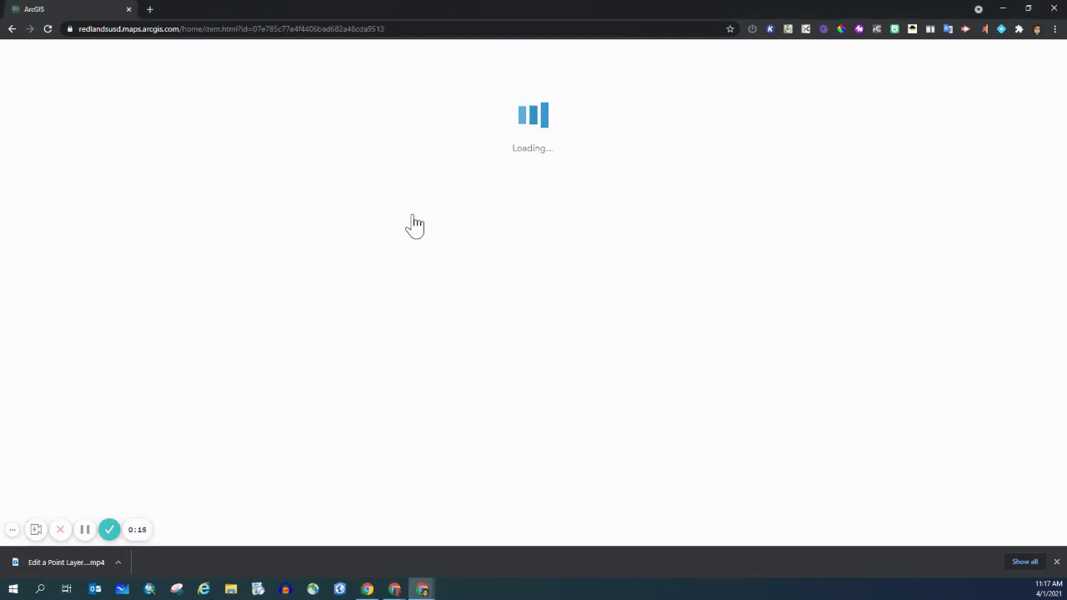
- Open the map in Map Viewer and toggle F Wing Point Layer off, leaving only E Wing Line Layer visible
left_click(819, 138)
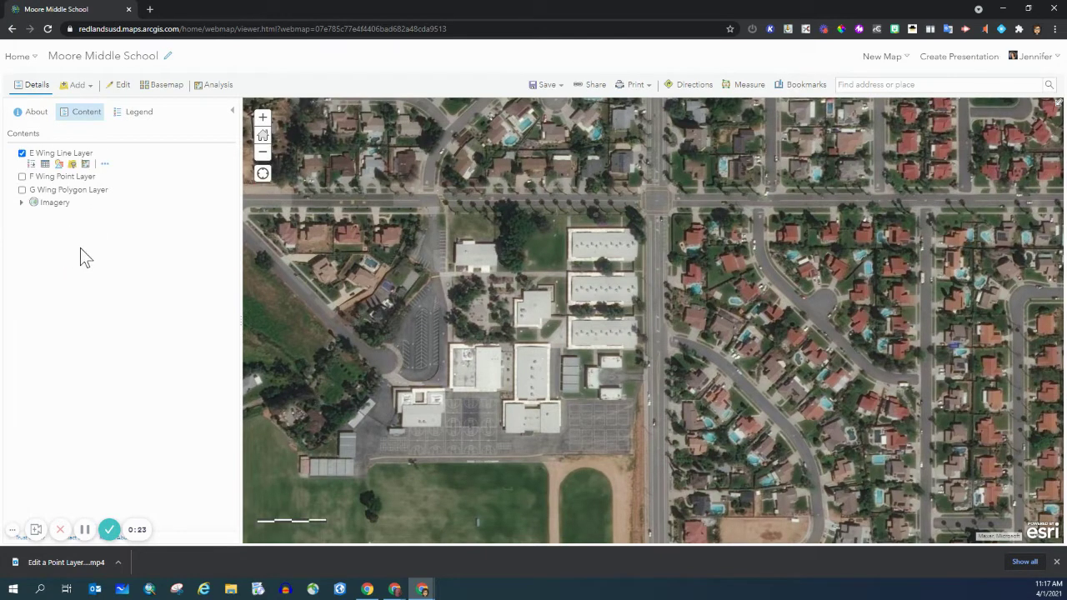
left_click(21, 177)
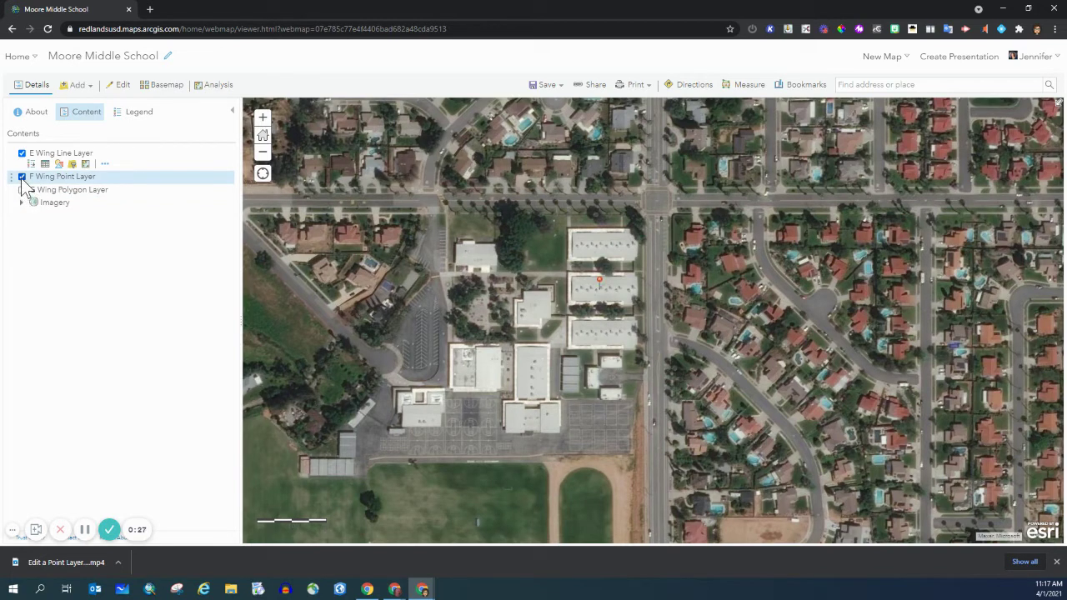
left_click(22, 177)
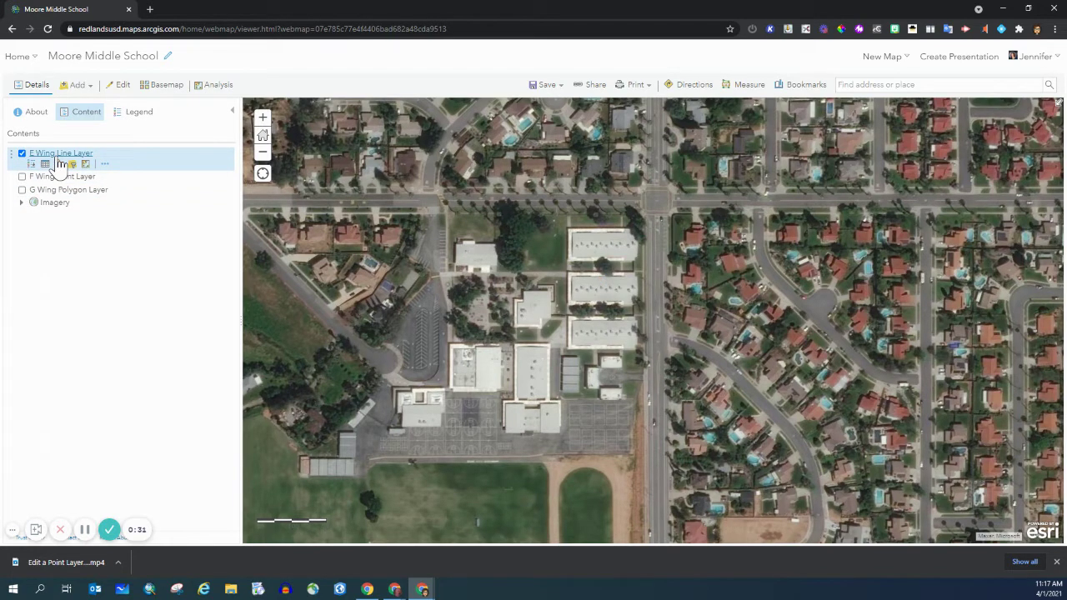
- Start editing and pick the E Wing Line Layer's New Feature line template
left_click(124, 86)
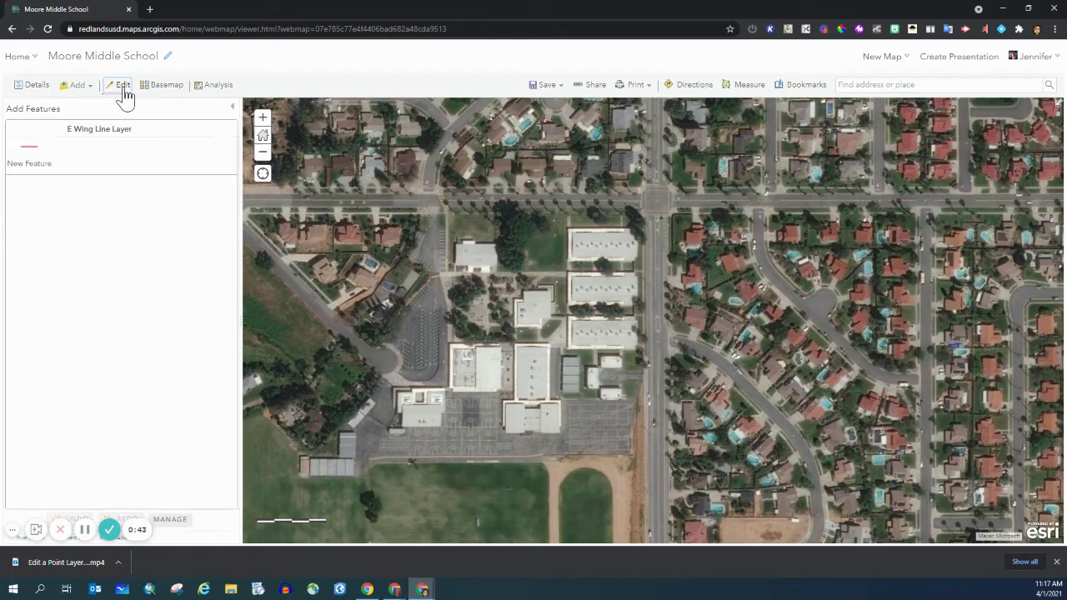
left_click(32, 170)
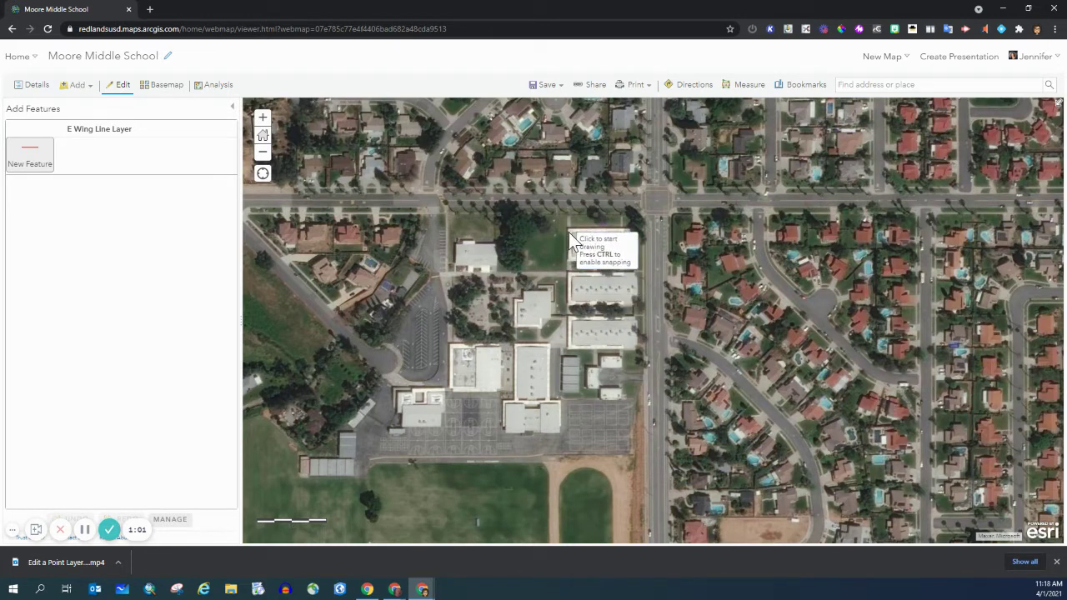
- Trace a line through the top building's four corners, finishing back at its northwest corner
left_click(568, 230)
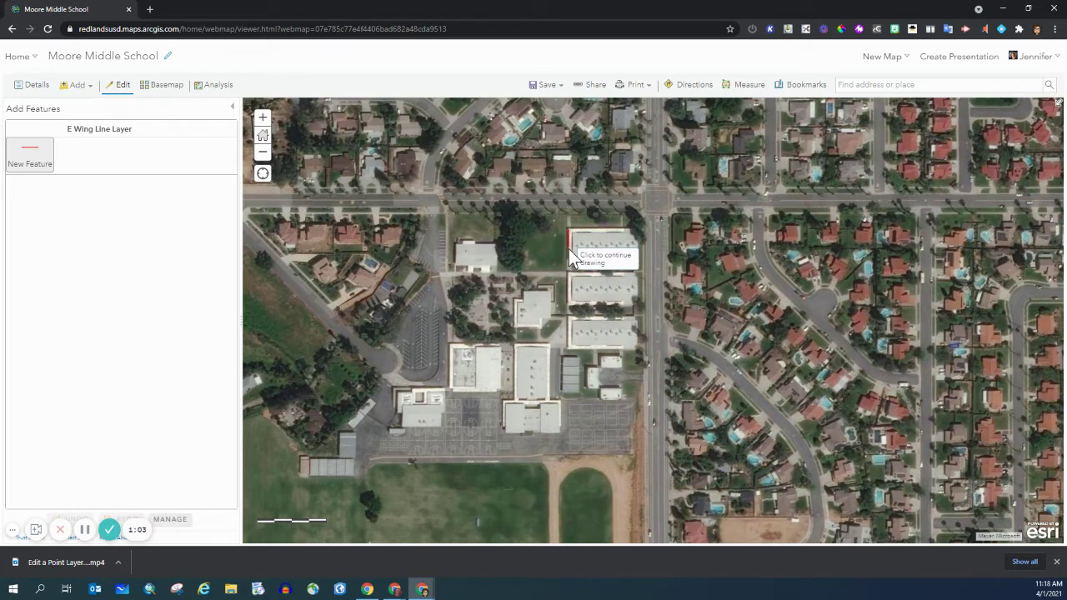
left_click(569, 260)
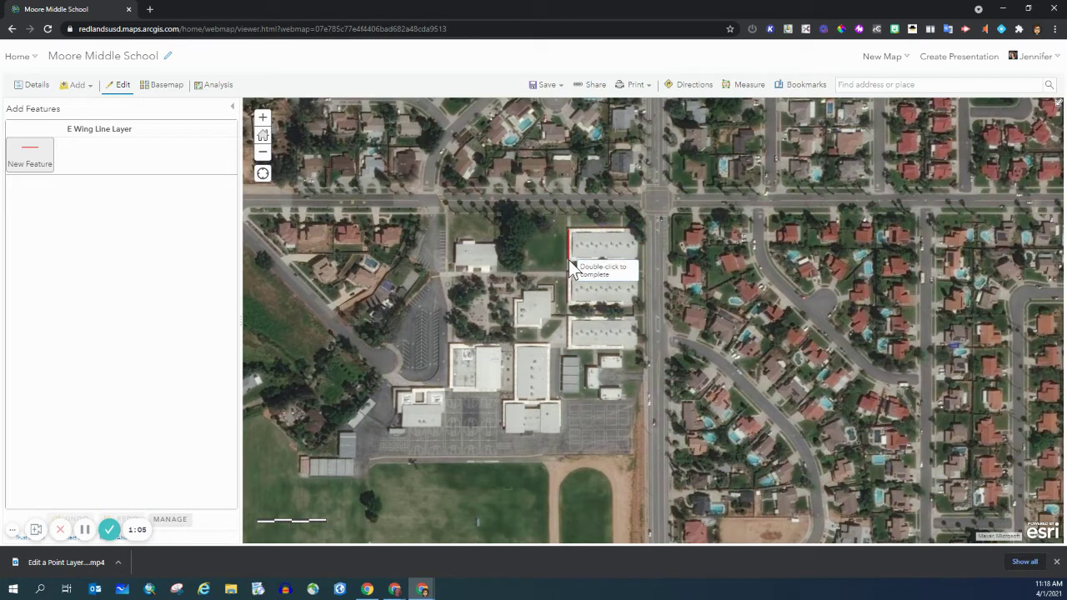
left_click(633, 261)
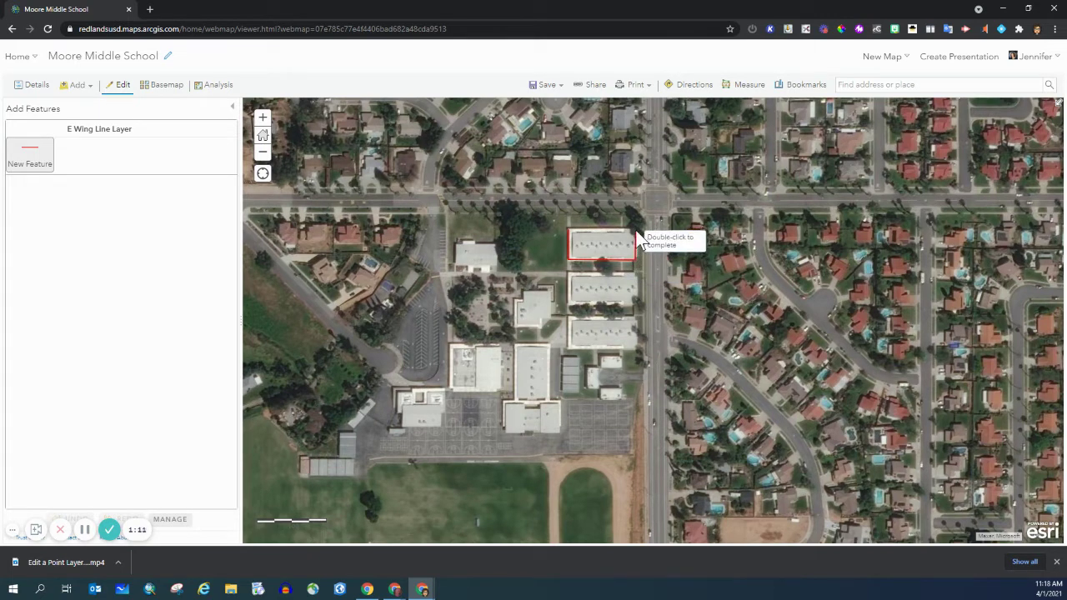
left_click(636, 232)
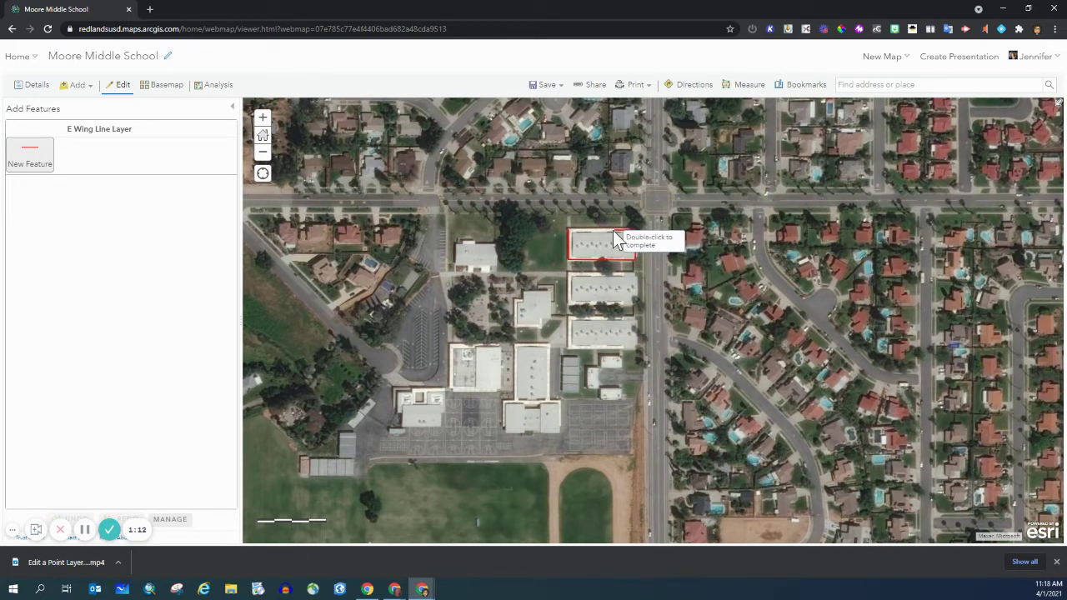
double_click(571, 241)
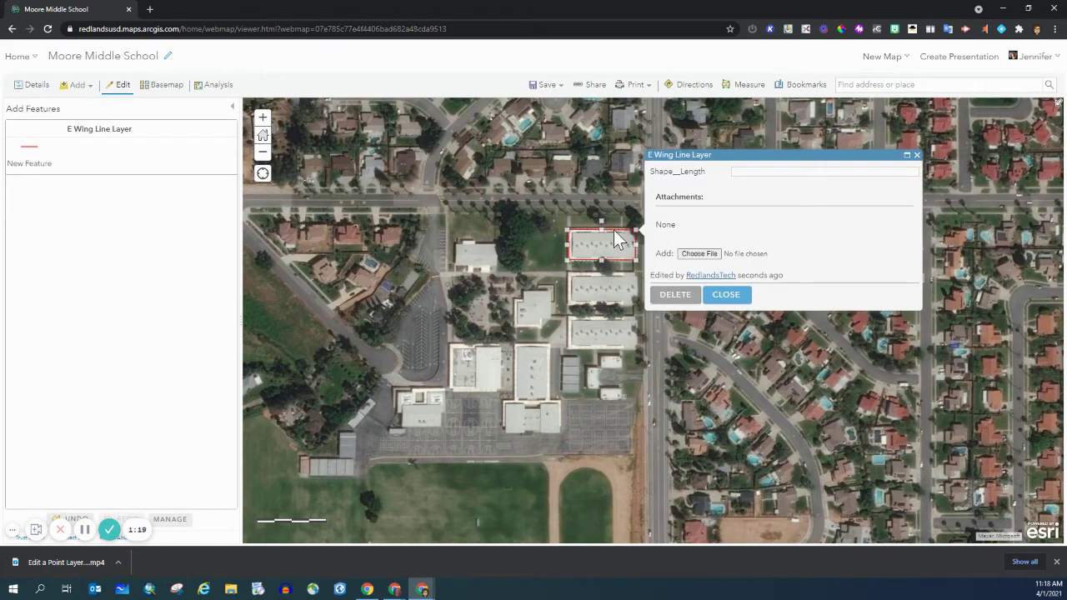
- Dismiss the new line's attributes, then drag and rotate its vertices so it still outlines the top building
left_click(740, 302)
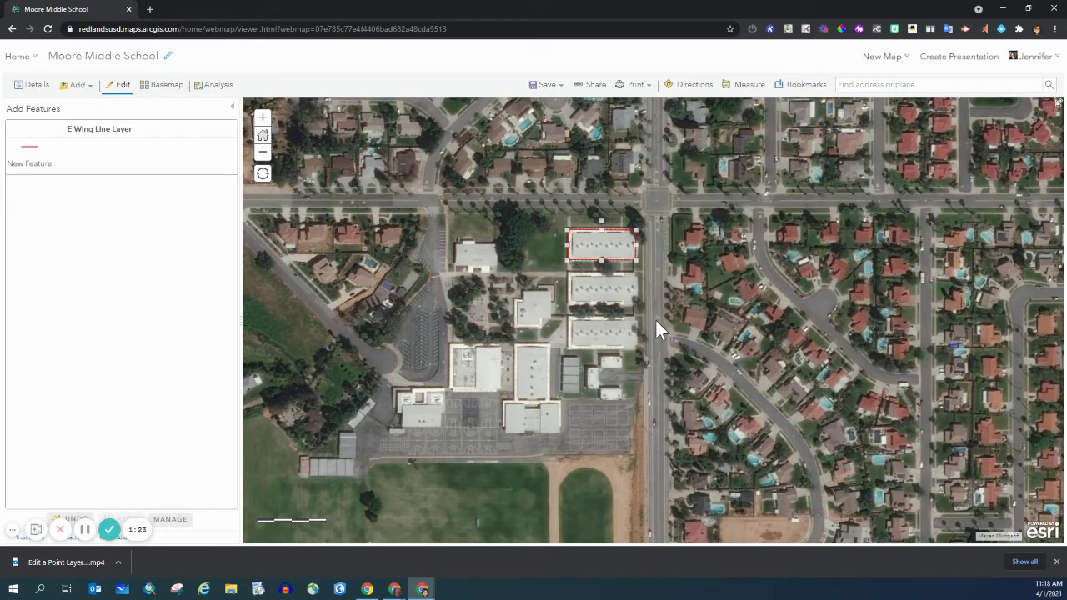
left_click(635, 251)
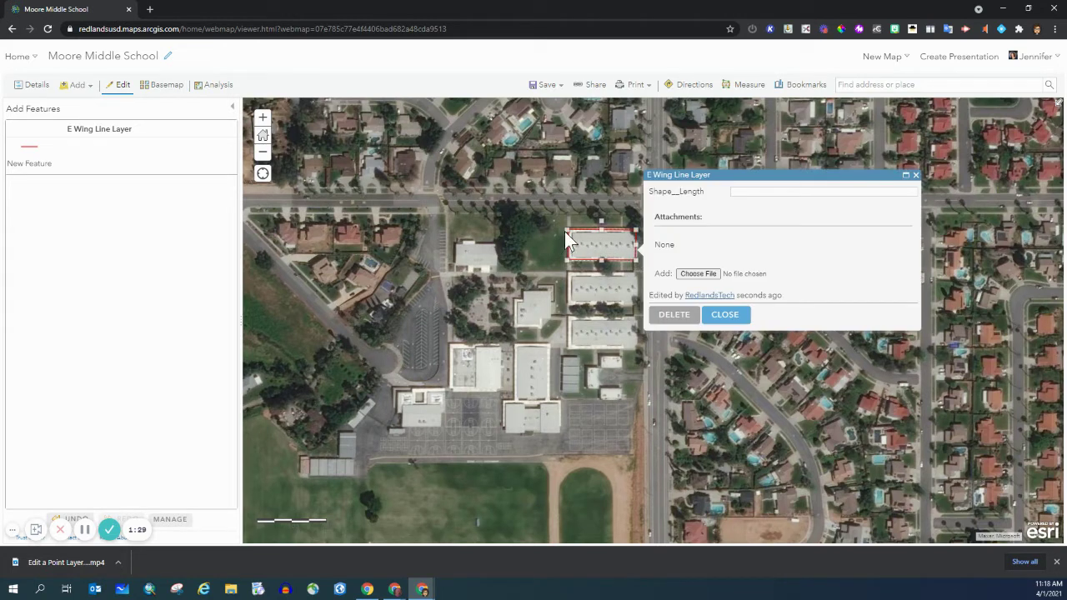
left_click_drag(566, 231, 601, 305)
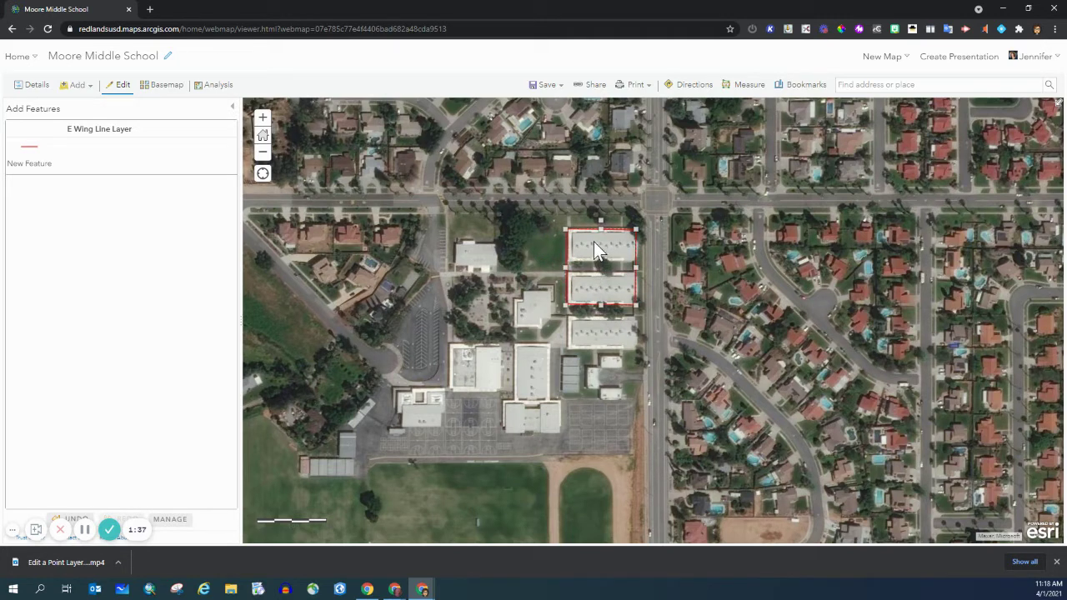
left_click_drag(600, 230, 586, 292)
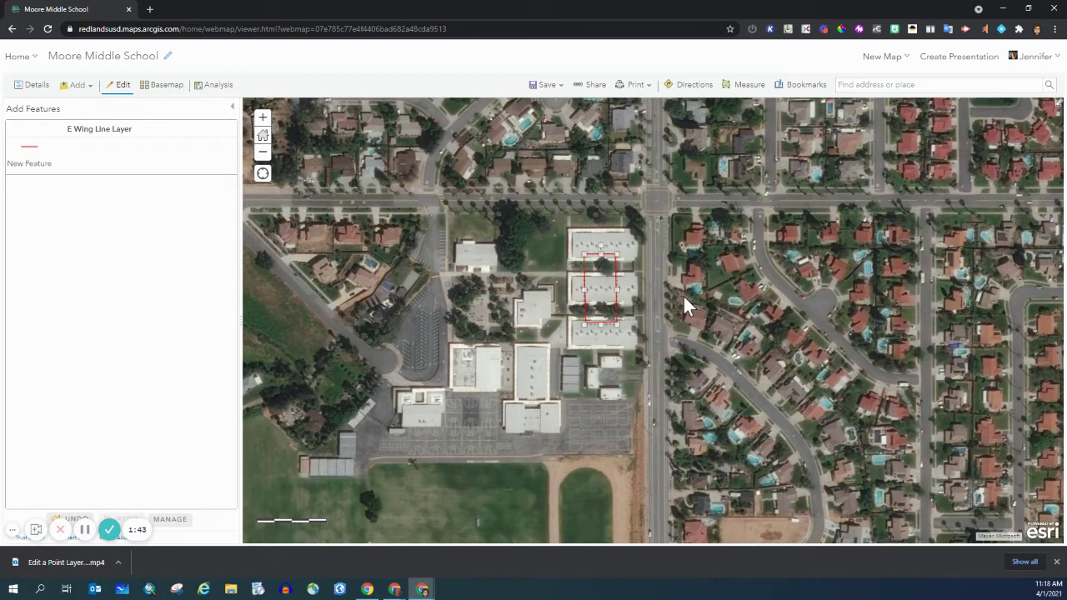
mouse_move(602, 254)
left_mouse_down()
mouse_move(625, 267)
mouse_move(634, 291)
mouse_move(598, 231)
mouse_move(602, 260)
left_mouse_up()
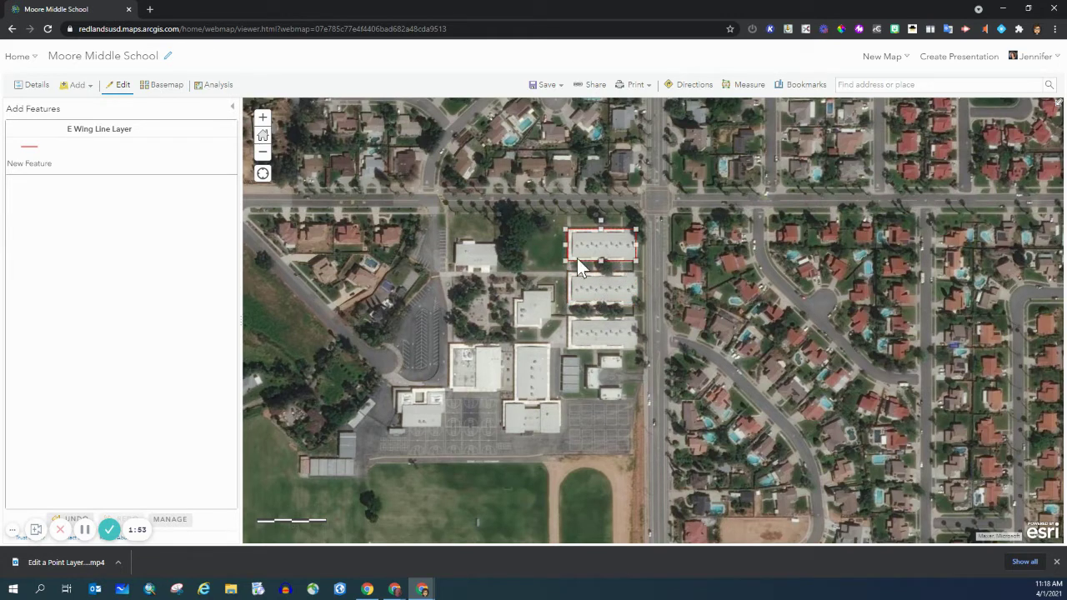
- Draw a new E Wing line tracing the four corners of the middle building
left_click(32, 164)
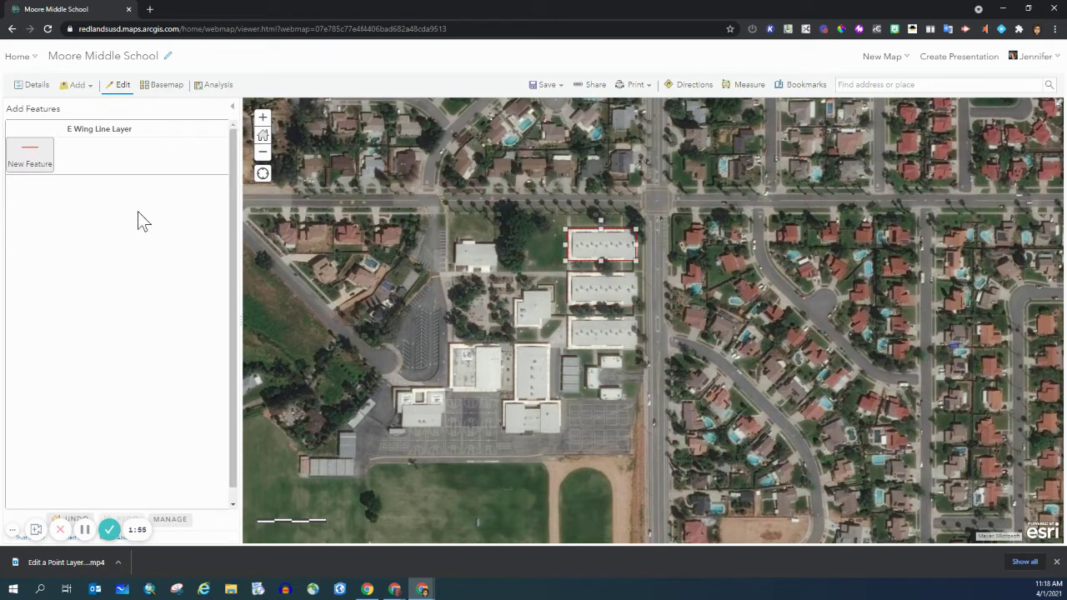
left_click(567, 275)
left_click(635, 274)
left_click(635, 304)
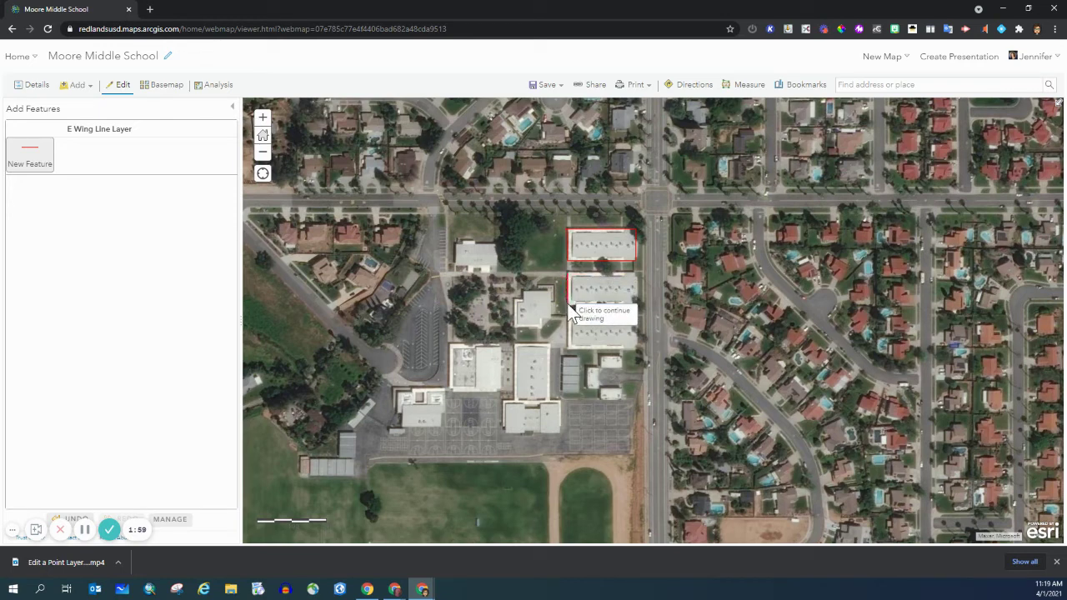
left_click(569, 304)
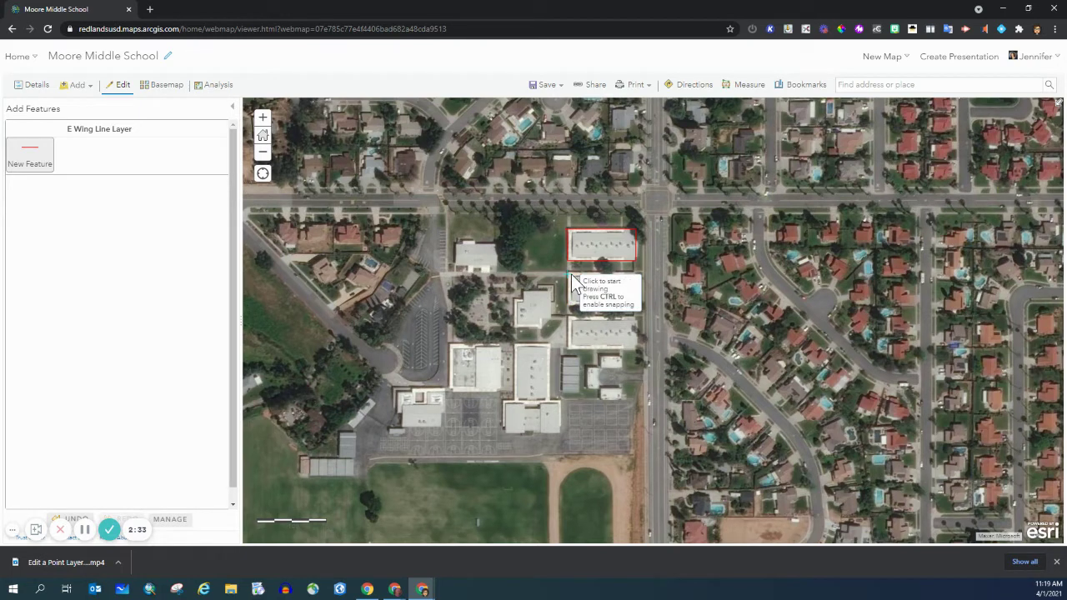
double_click(572, 278)
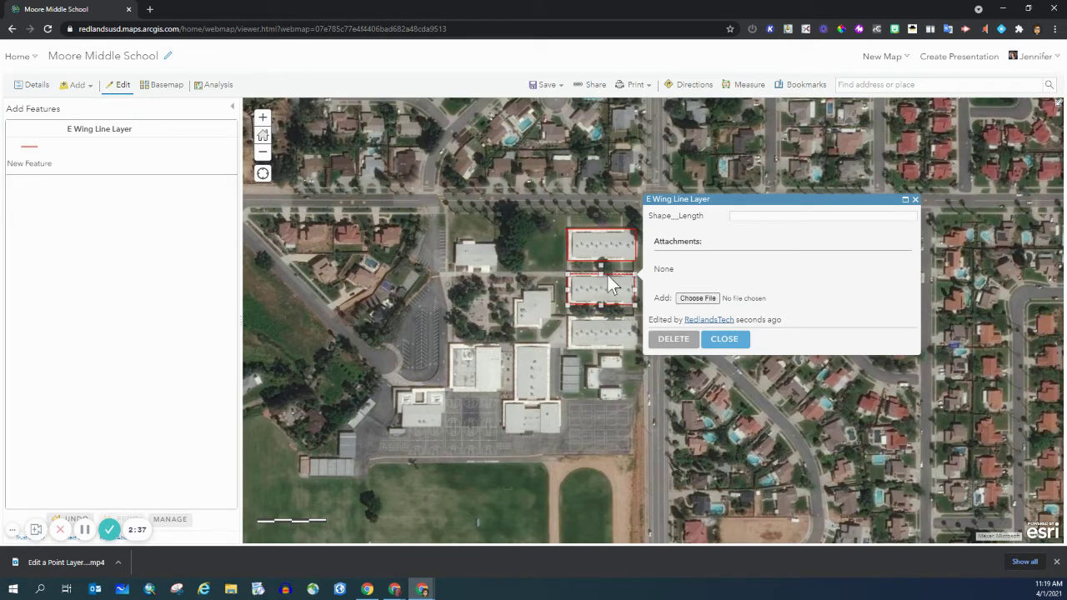
- Close the second outline's attributes, zoom in two levels and centre the E and F buildings
left_click(725, 340)
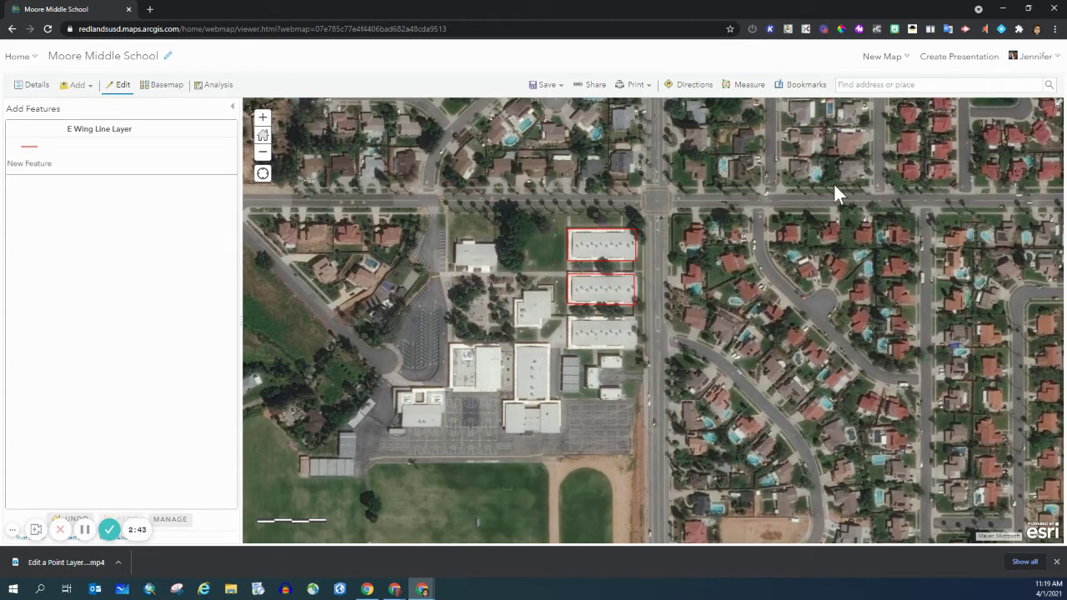
left_click(263, 118)
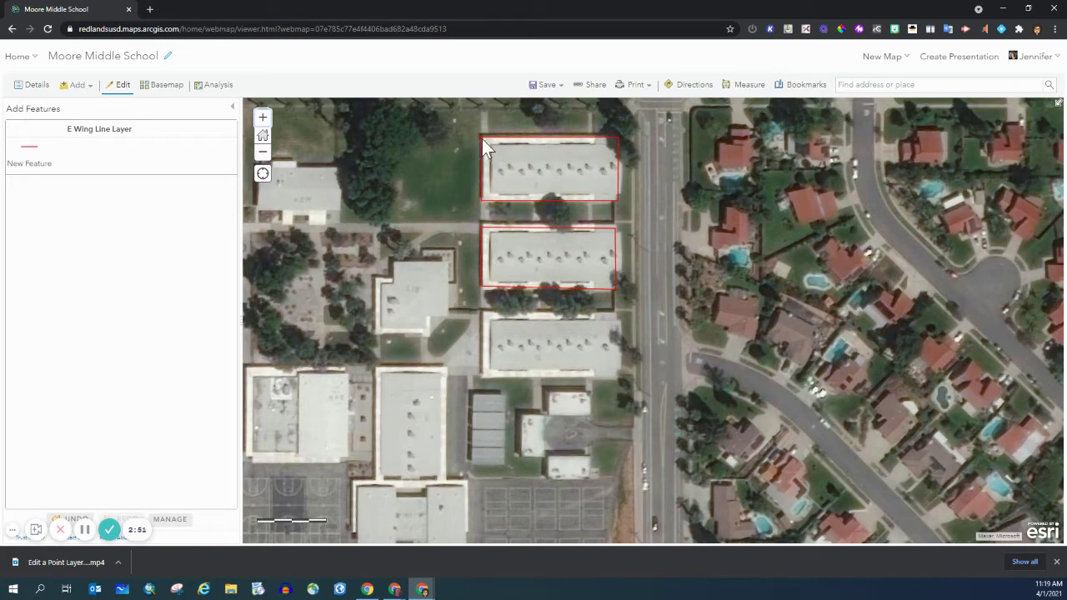
left_click(263, 118)
left_click_drag(482, 185, 646, 354)
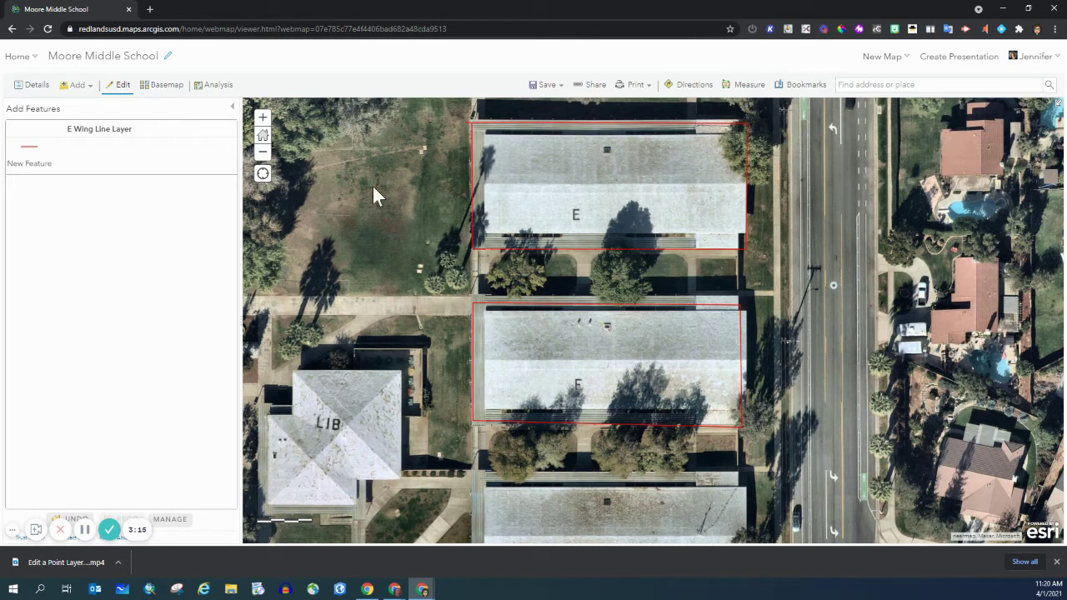
- Zoom out two levels, delete the top building's outline, and select the remaining red line
left_click(263, 152)
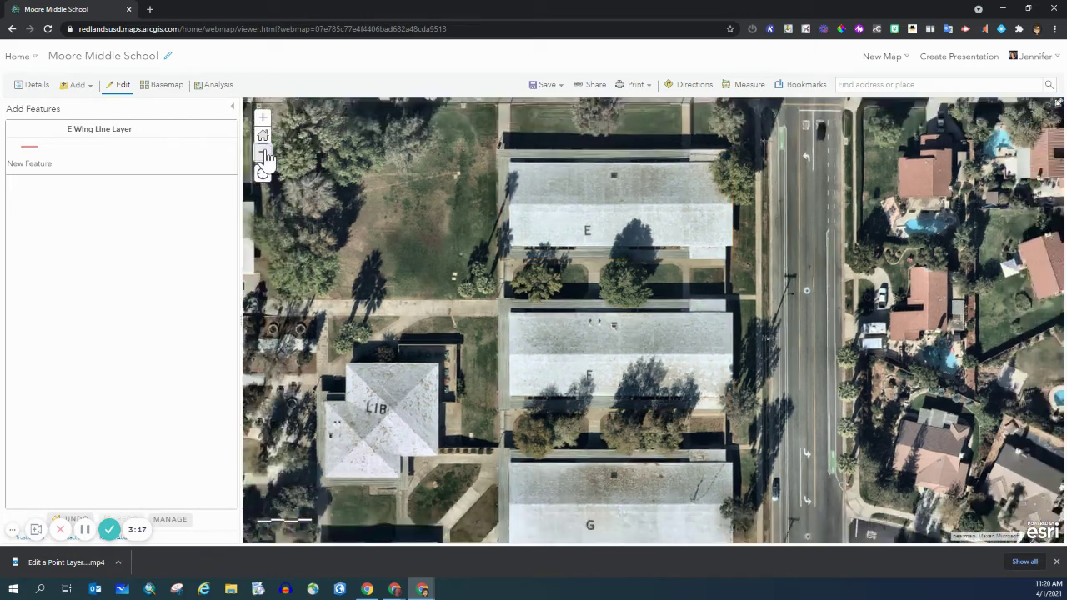
left_click(263, 153)
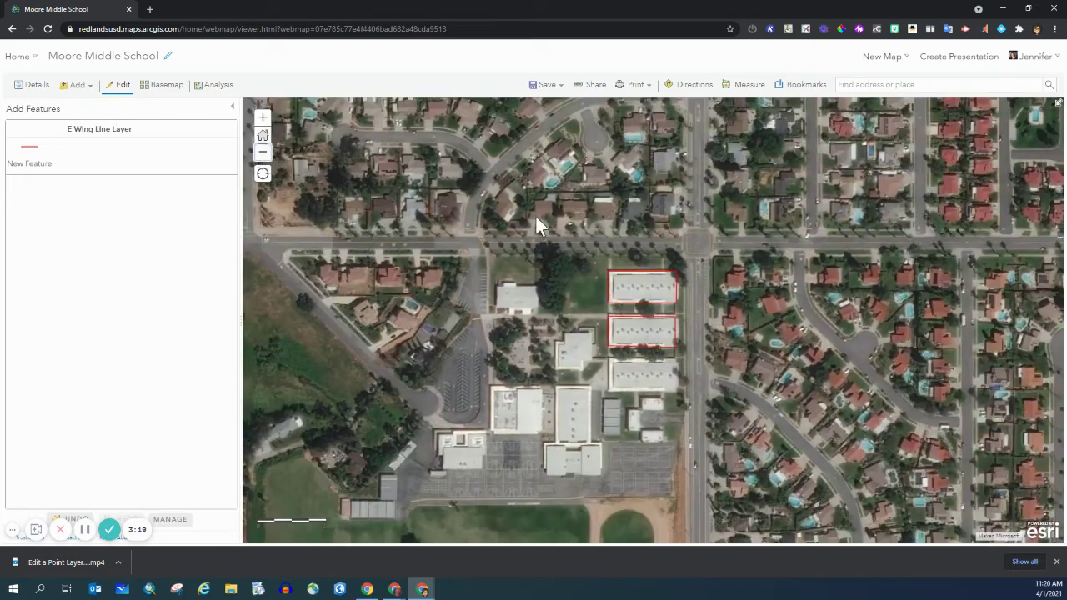
left_click(648, 319)
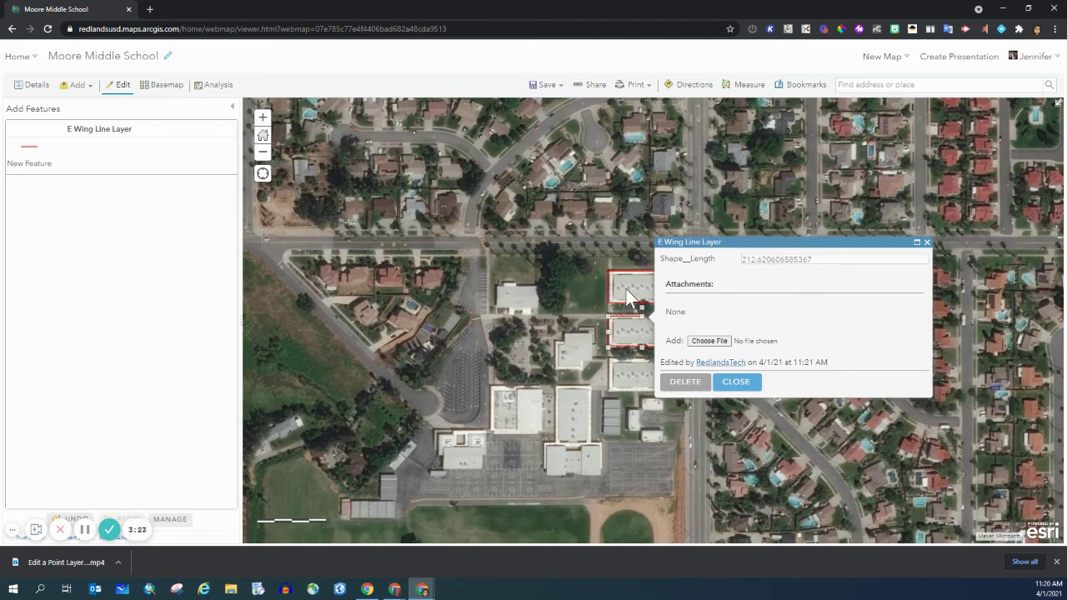
left_click(630, 292)
left_click(631, 281)
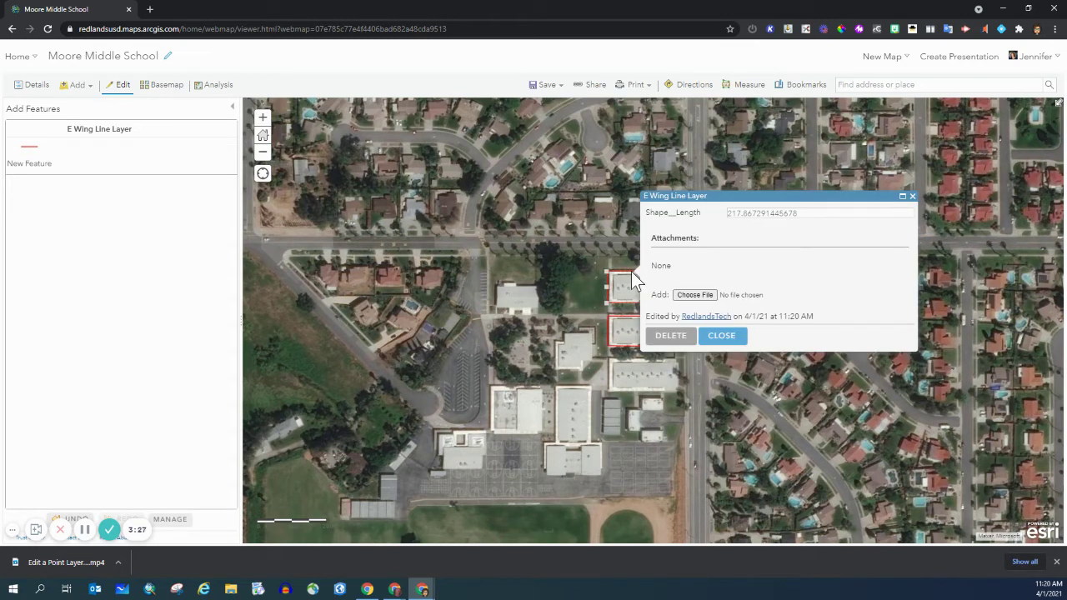
left_click(667, 342)
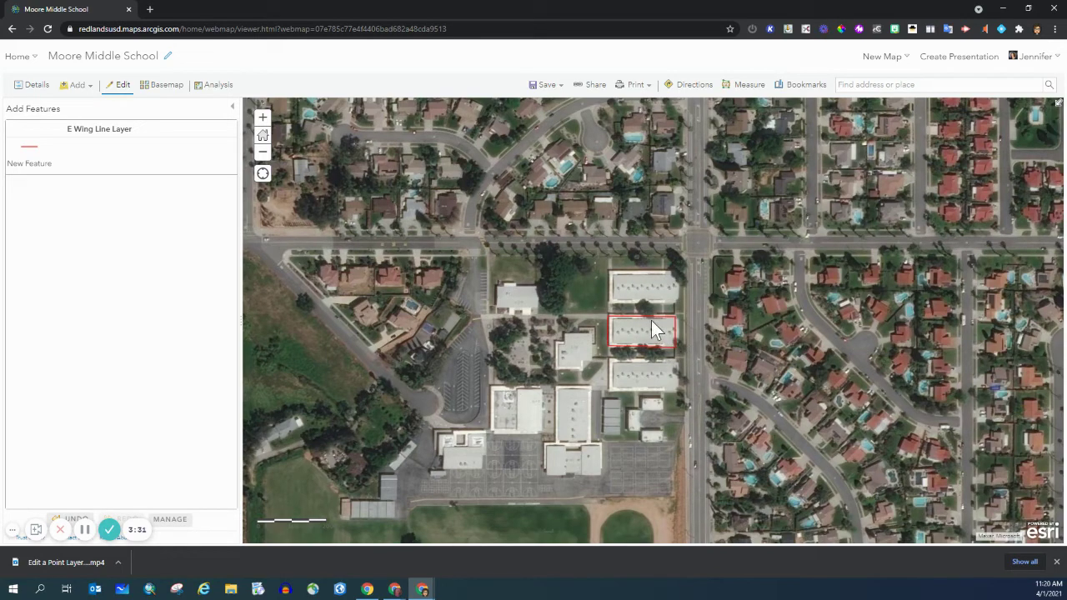
left_click(652, 330)
- Drag the remaining outline's top and bottom edges up to enclose the northernmost building, then verify its details
left_click_drag(642, 317, 643, 272)
left_click_drag(643, 349, 644, 308)
left_click_drag(641, 274, 642, 302)
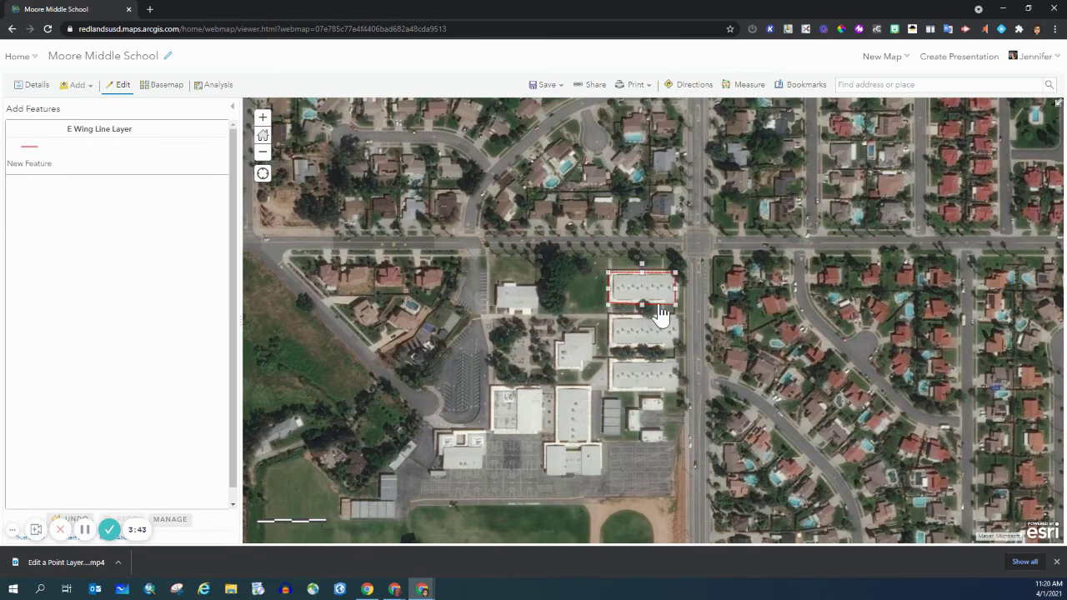
scroll(658, 305, "up", 1)
left_click(644, 248)
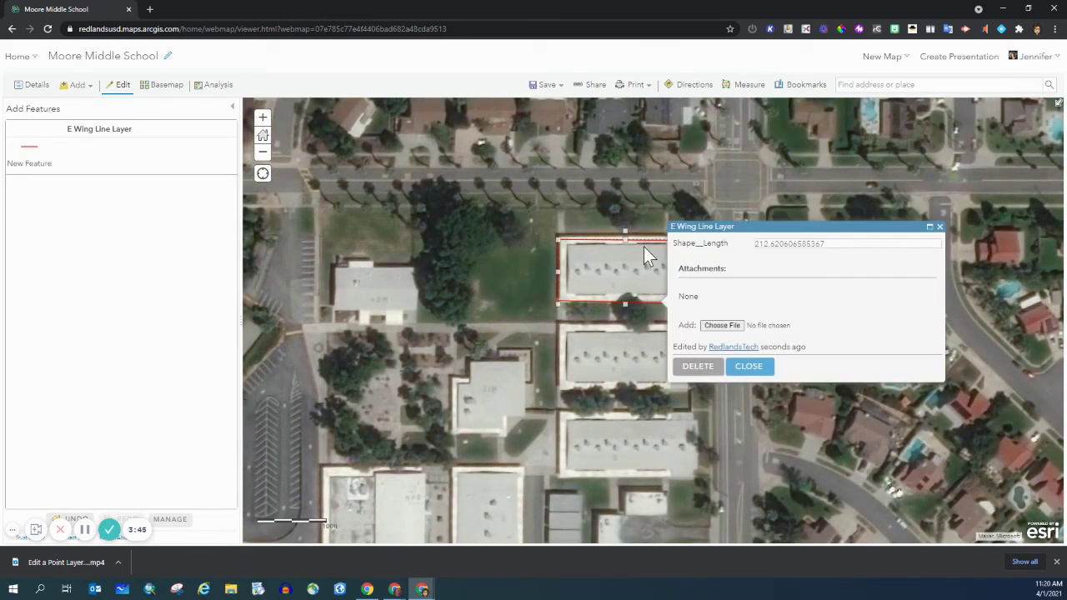
left_click(748, 367)
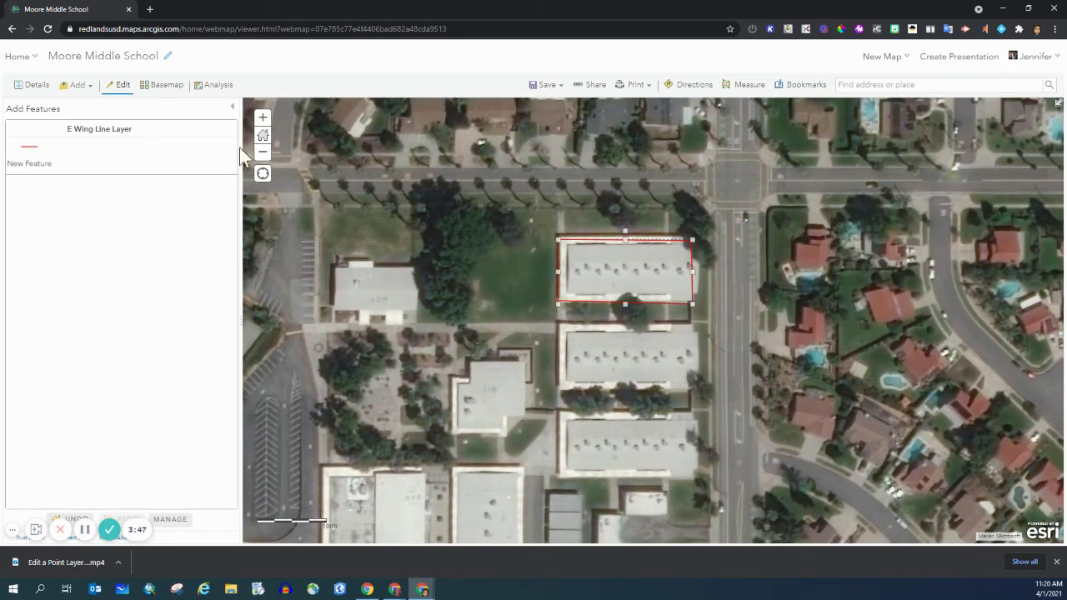
left_click(265, 155)
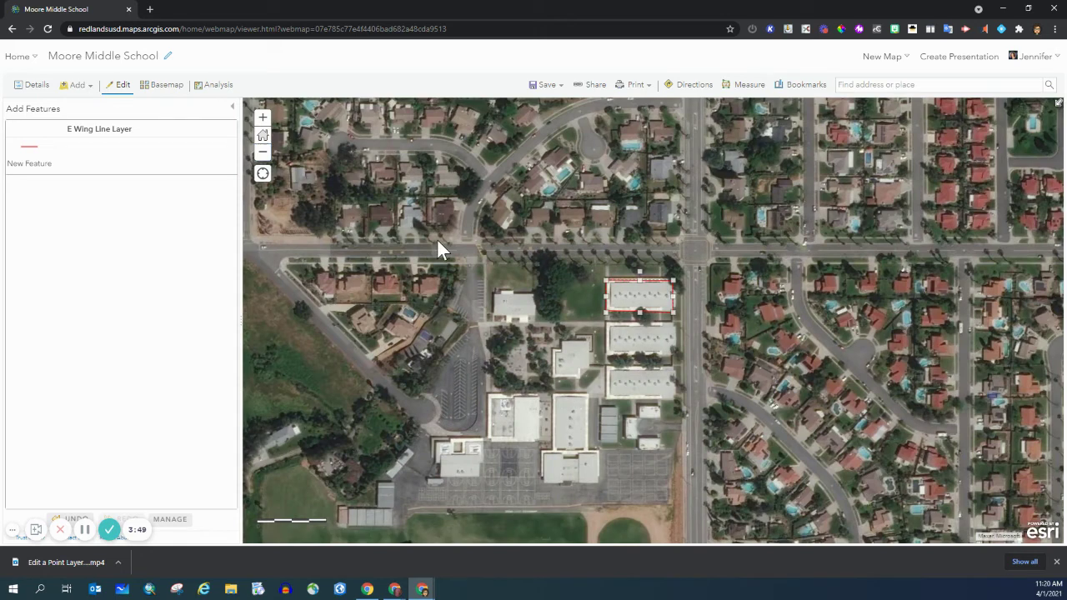